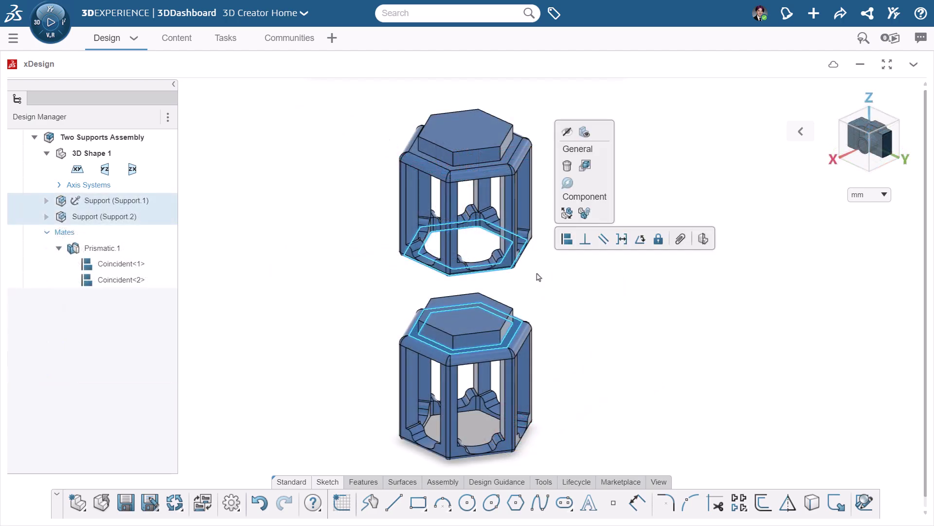
# - Mate the two supports together, then the straight and curved connectors onto their supports, with Coincident
pyautogui.click(567, 238)
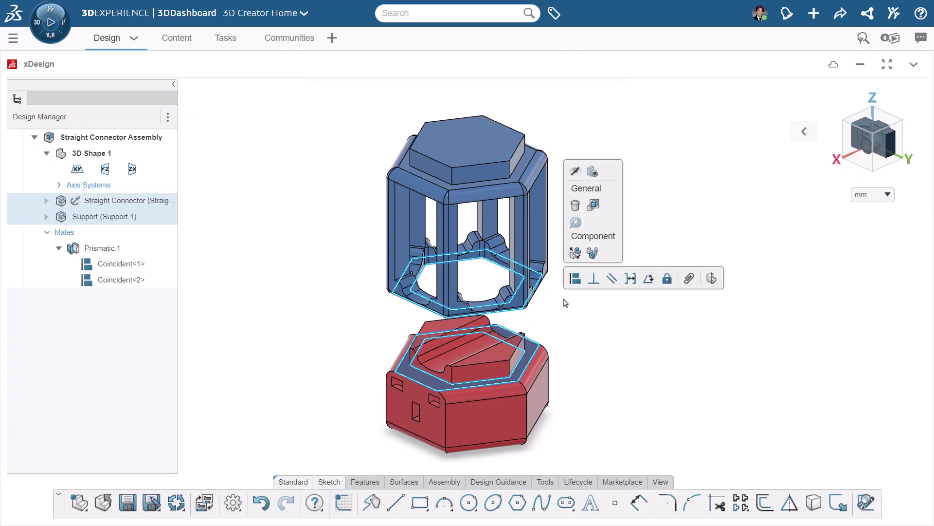
pyautogui.click(580, 285)
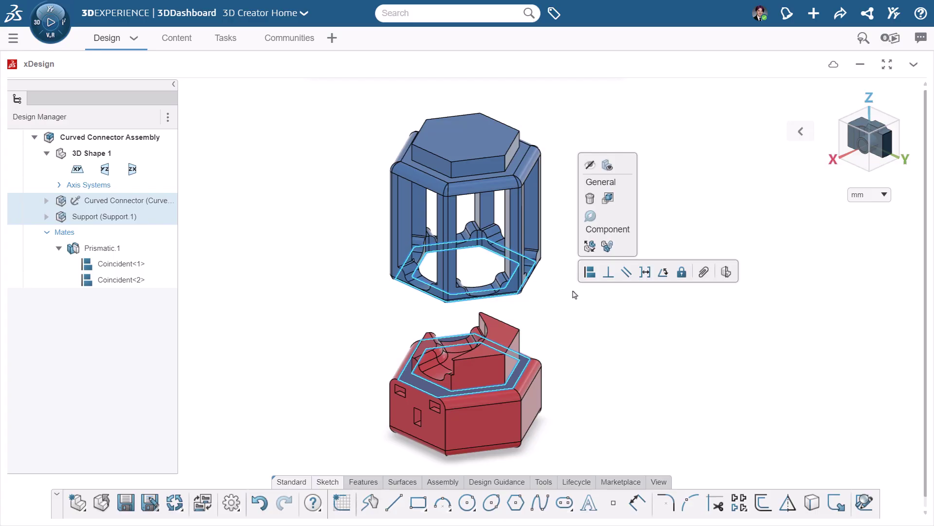
pyautogui.click(589, 274)
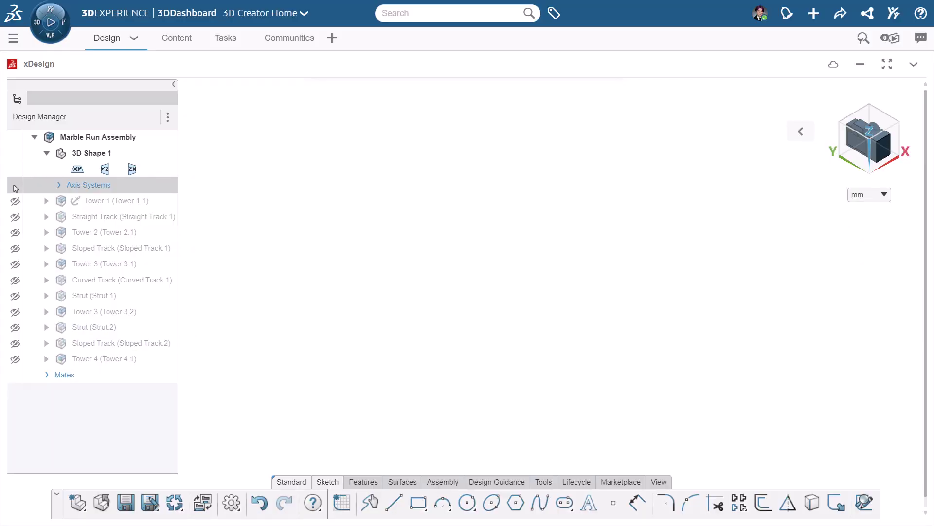
# - Unhide all eleven components in order, from Tower 1 and the Straight Track through Tower 4
pyautogui.click(16, 201)
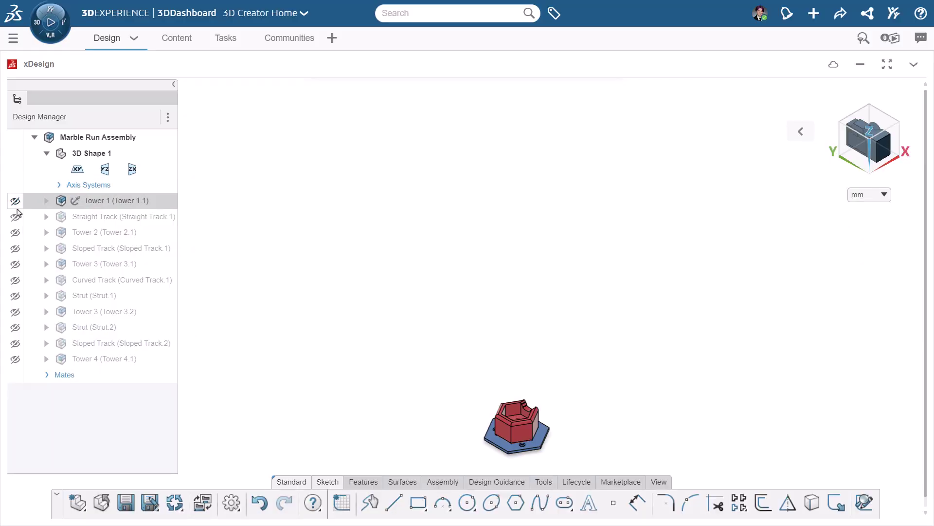
pyautogui.click(15, 217)
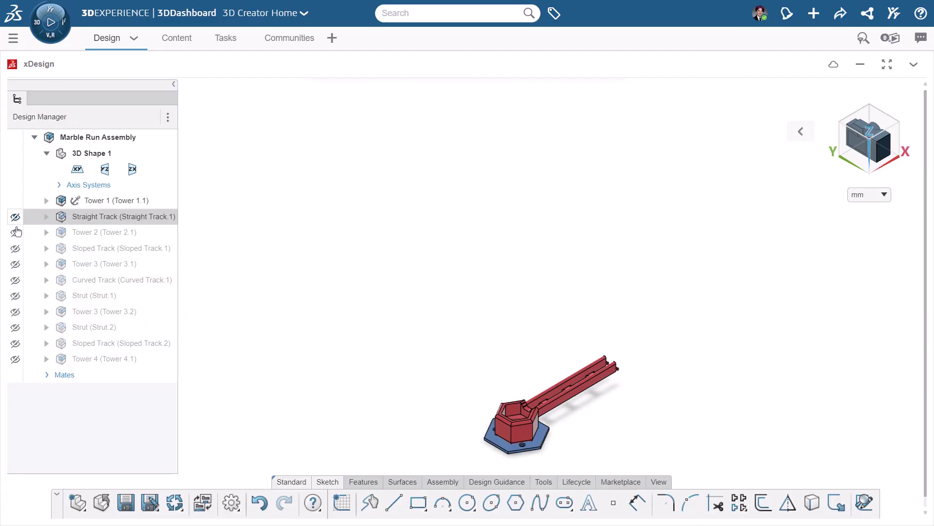
pyautogui.click(15, 233)
pyautogui.click(15, 249)
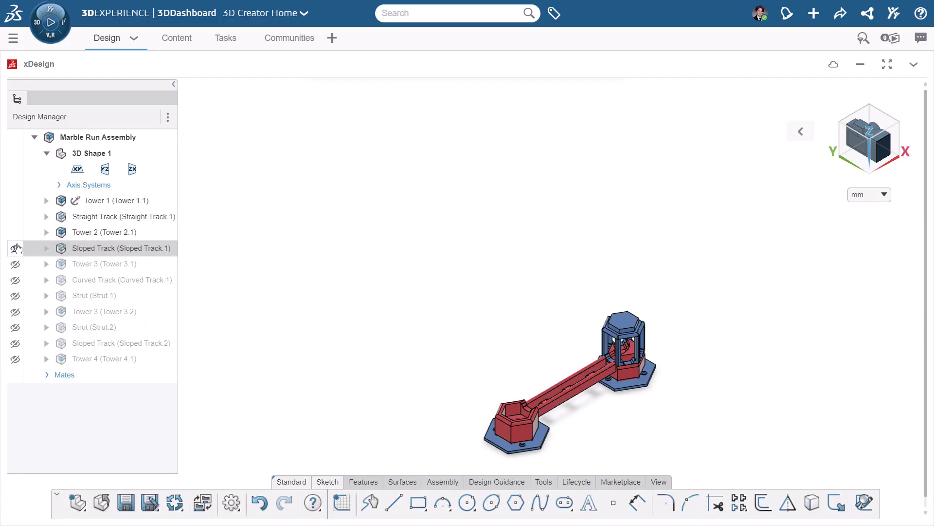
pyautogui.click(15, 264)
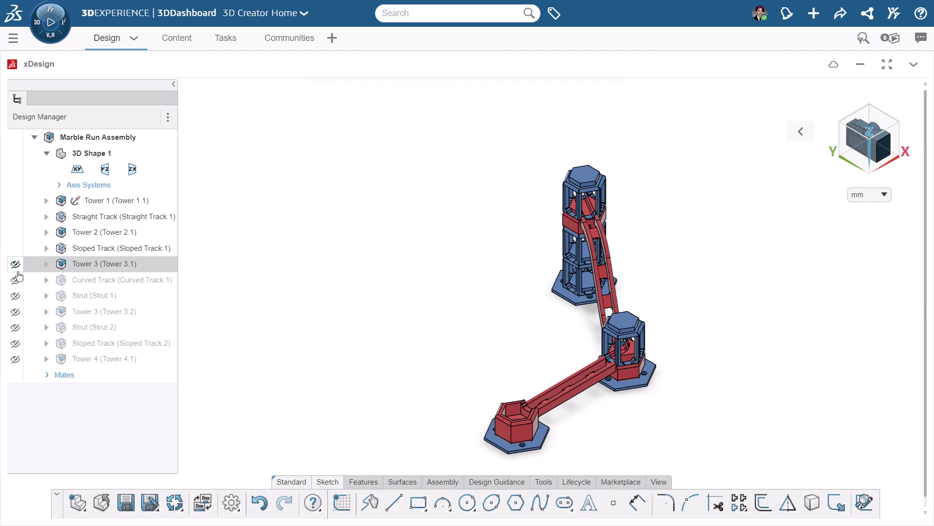
pyautogui.click(15, 279)
pyautogui.click(15, 296)
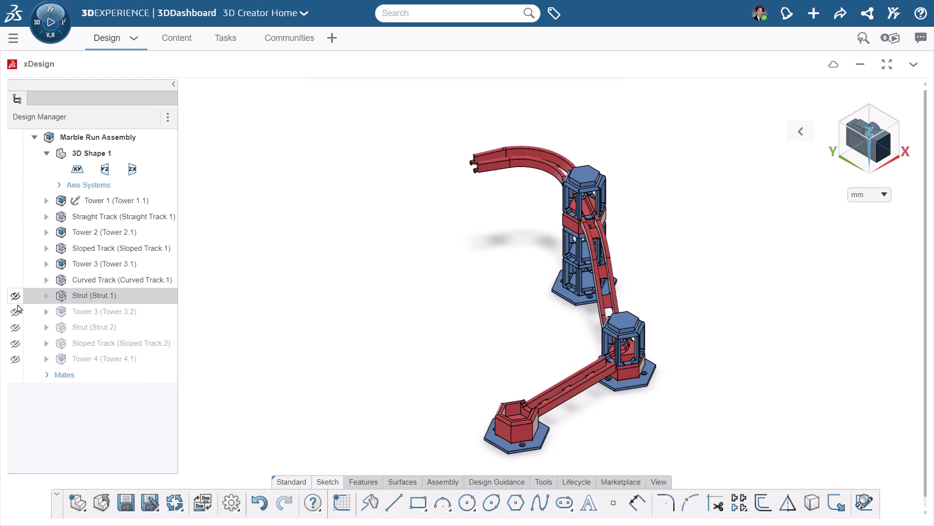
pyautogui.click(15, 311)
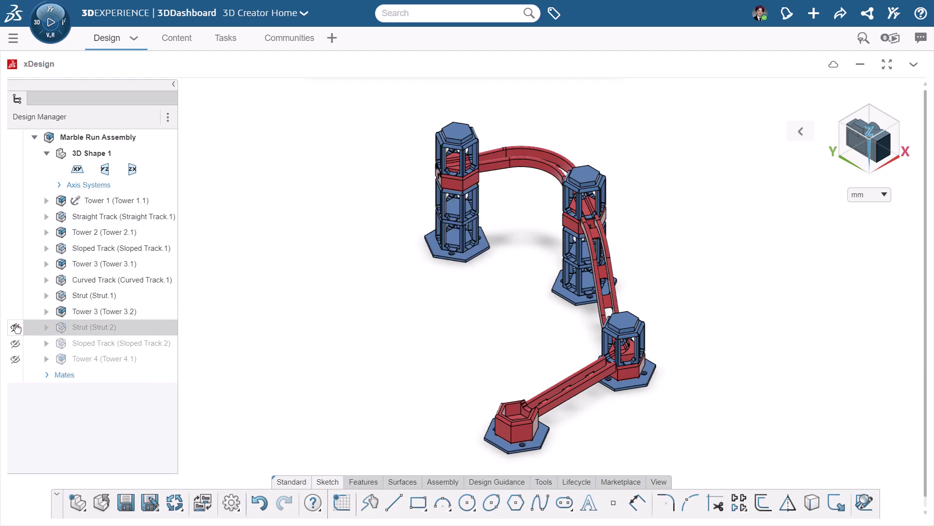
pyautogui.click(15, 327)
pyautogui.click(15, 344)
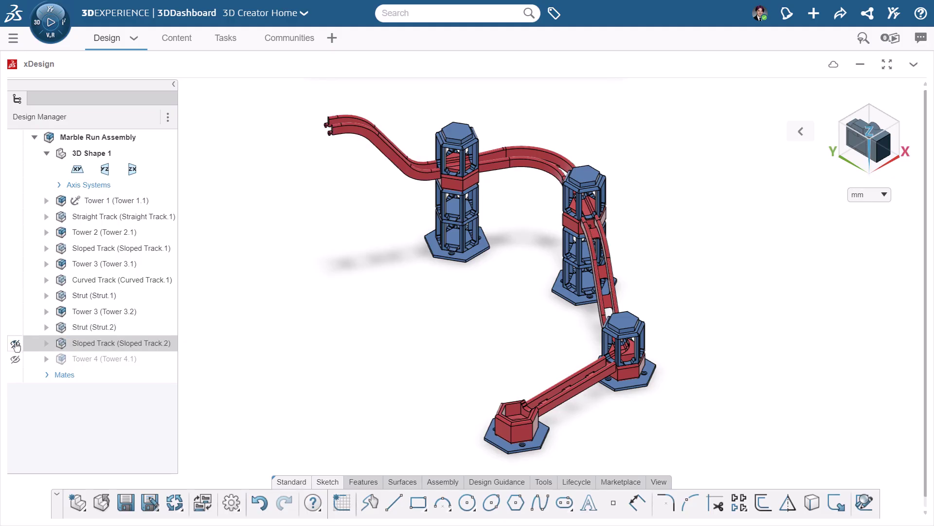
pyautogui.click(15, 359)
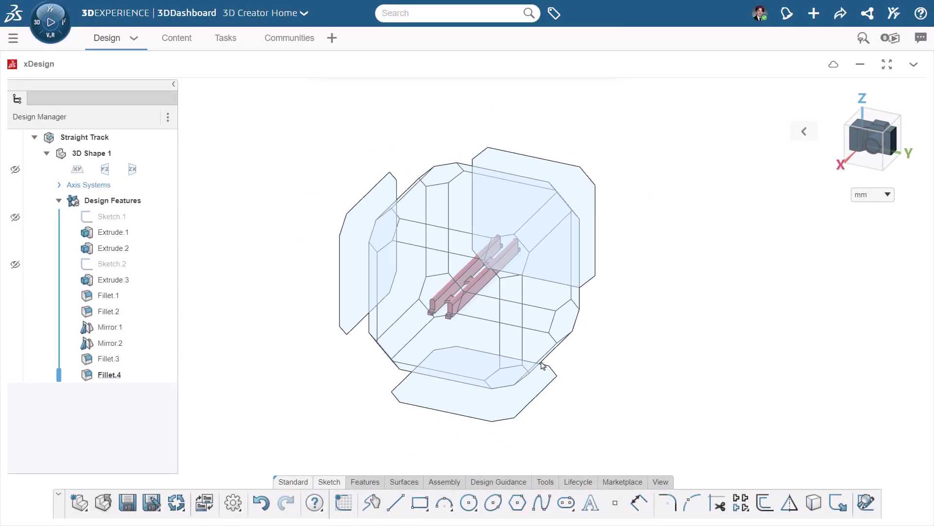
# - View the Straight Track from below, end-on from the side, then return to isometric
pyautogui.click(516, 376)
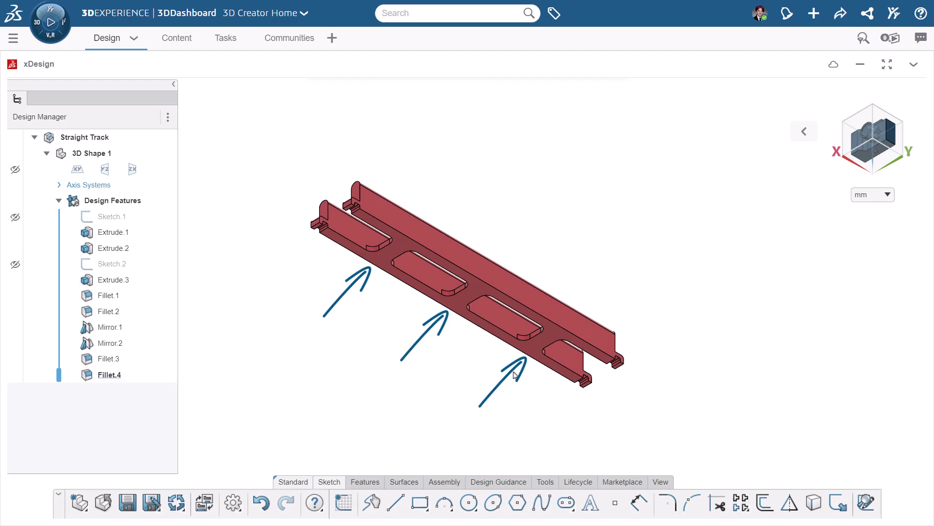
pyautogui.press('space')
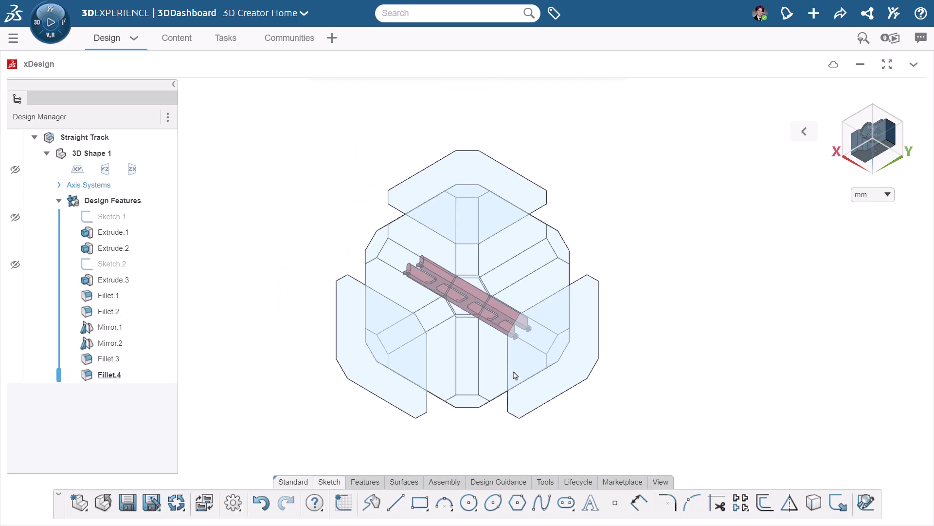
pyautogui.click(435, 278)
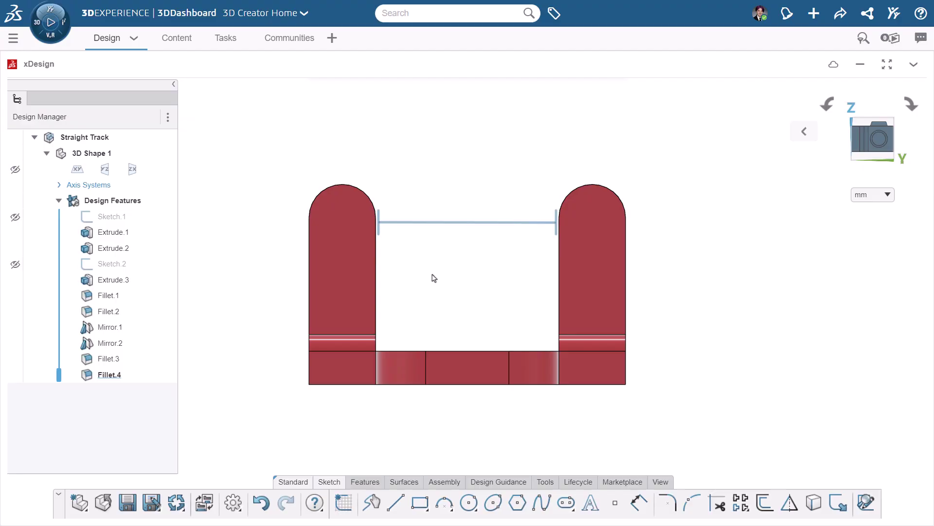
pyautogui.press('space')
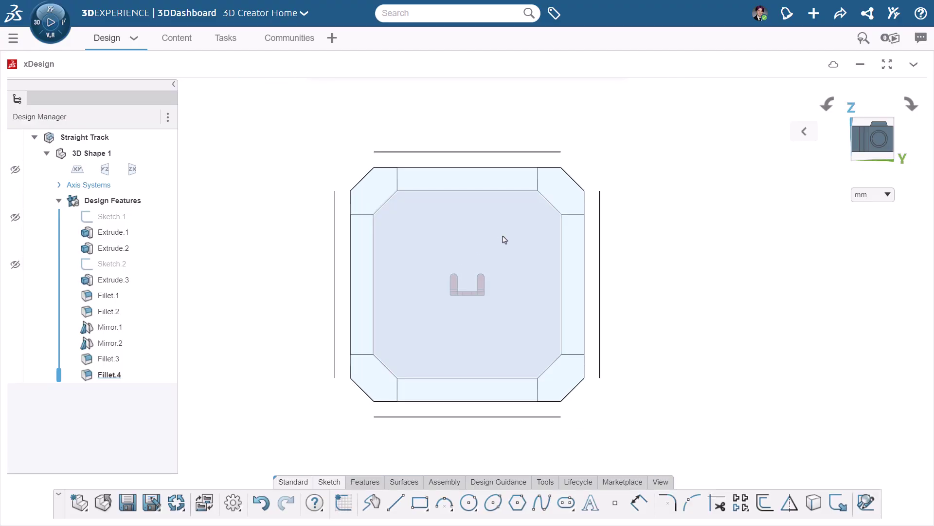
pyautogui.click(550, 188)
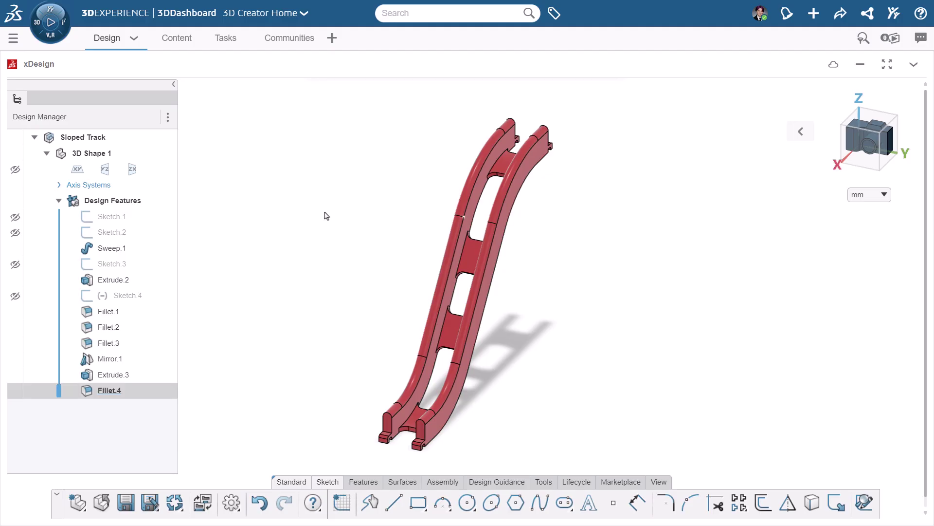
# - Edit Sketch.1 of the Sloped Track to show its 120, 80 and R 40 S-curve
pyautogui.doubleClick(110, 216)
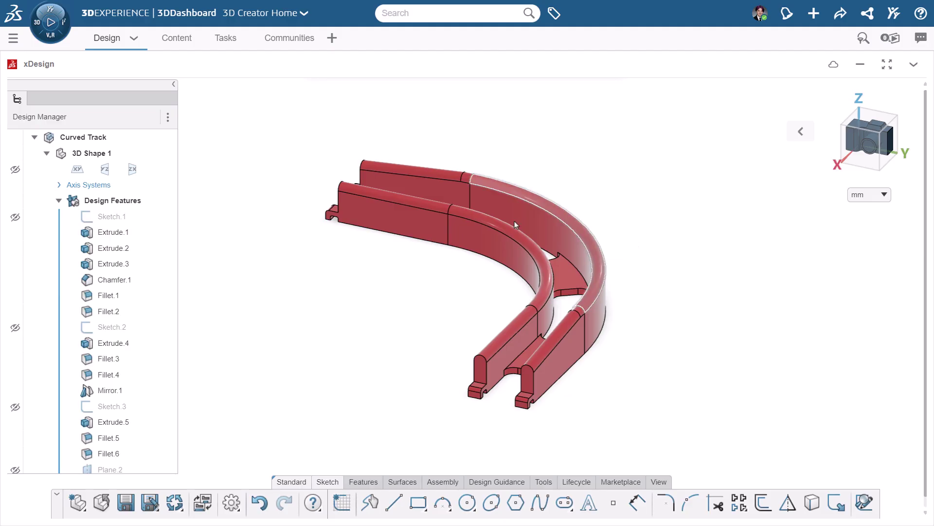
# - Review the Curved Track's Chamfer.1 settings and close them unchanged
pyautogui.doubleClick(116, 282)
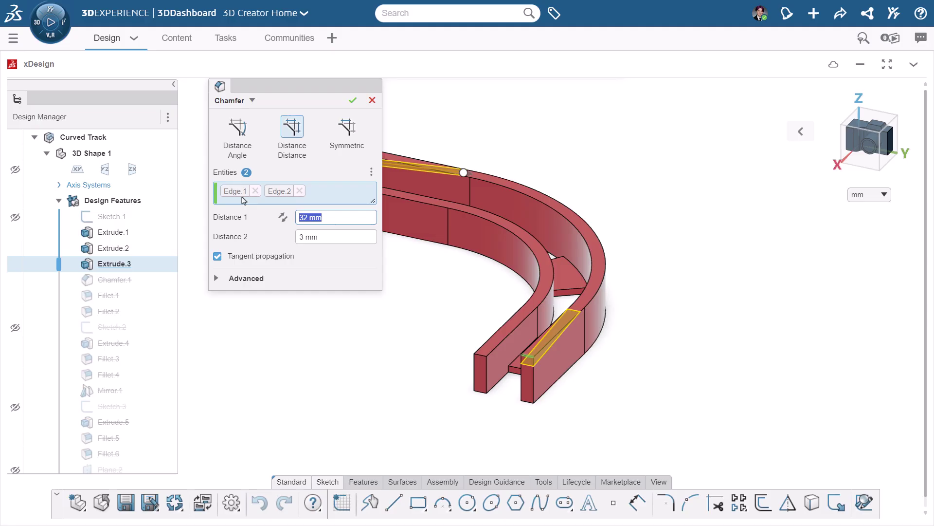
pyautogui.click(353, 100)
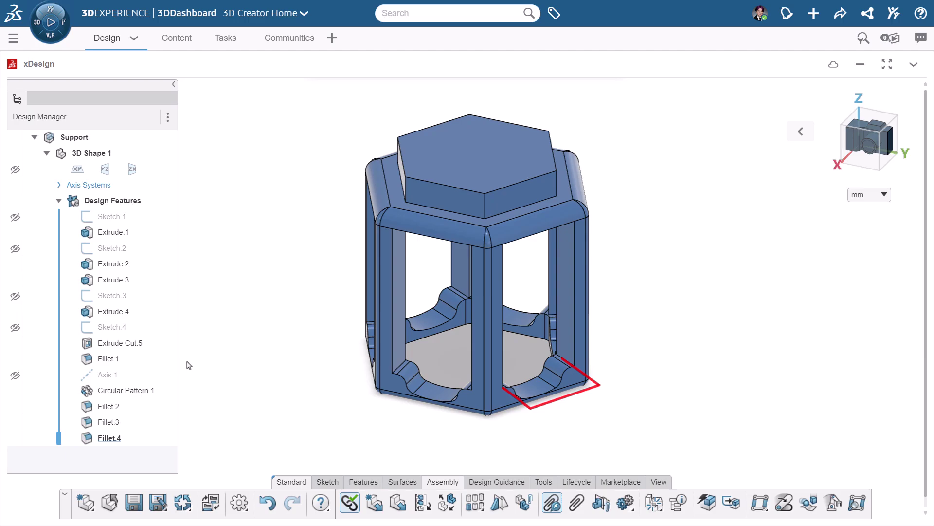
# - Review the Support's Circular Pattern.1 settings, then view the part from the front
pyautogui.doubleClick(154, 391)
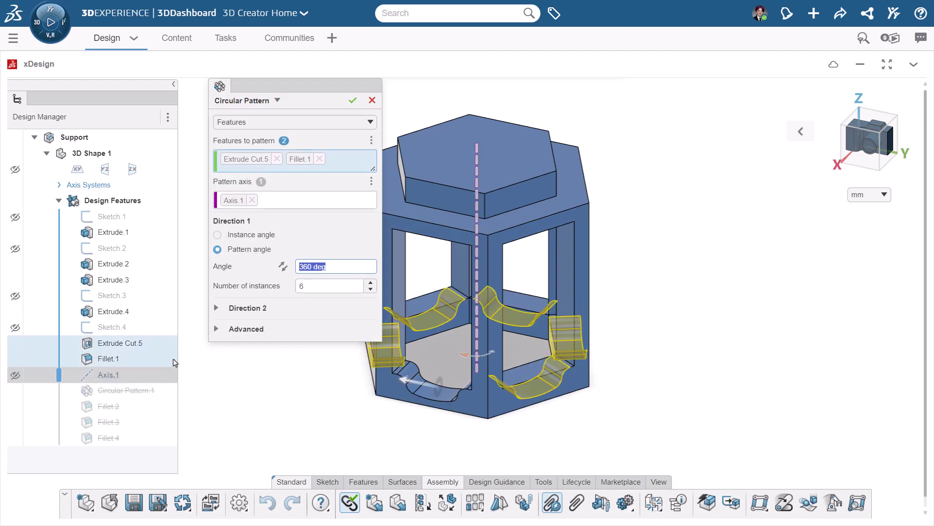
pyautogui.click(351, 101)
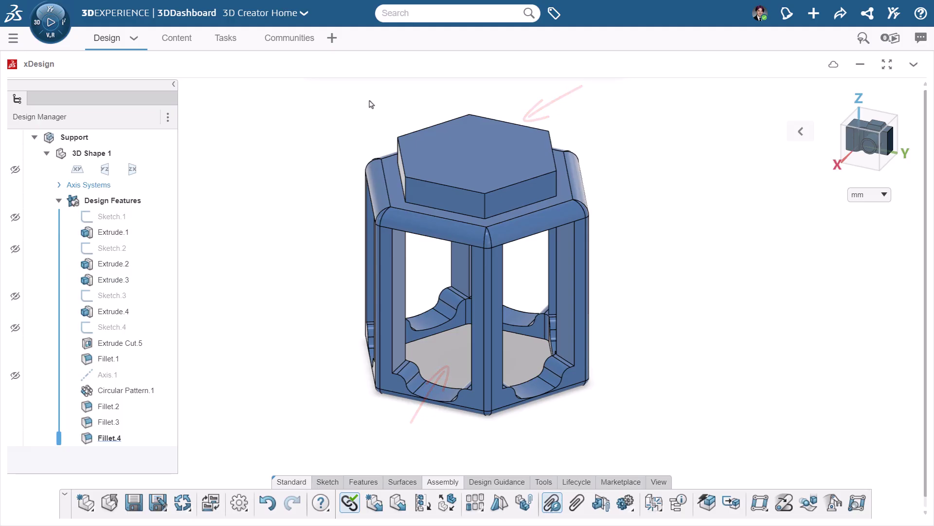
pyautogui.click(846, 146)
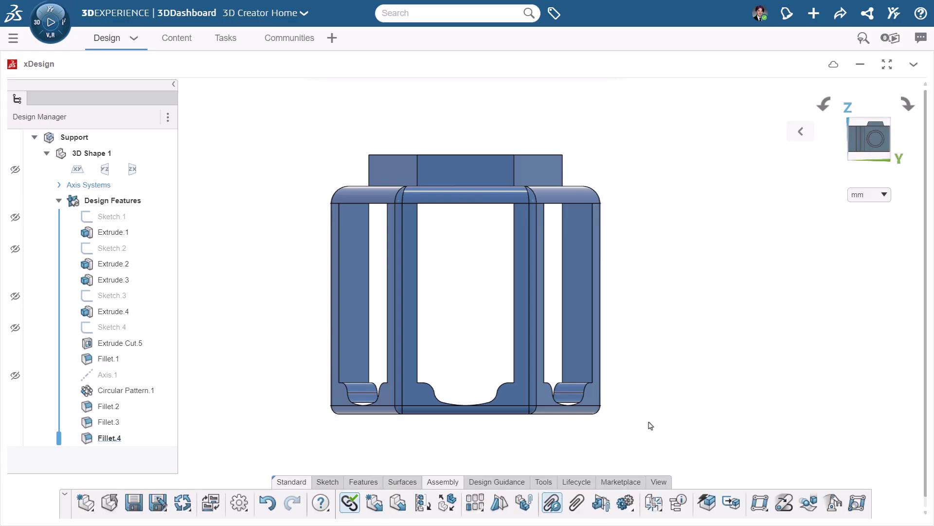
# - Measure the Support's bottom face area and its distance to a top face
pyautogui.click(543, 482)
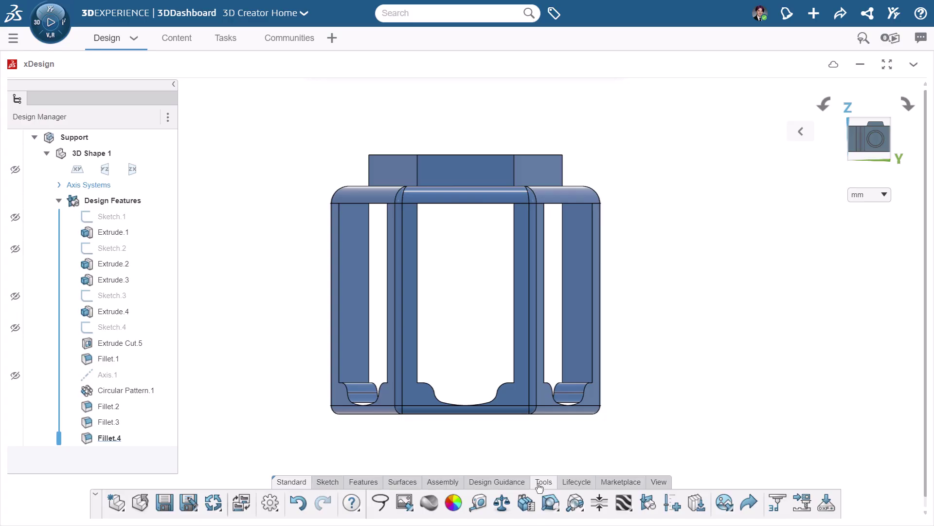
pyautogui.click(478, 502)
pyautogui.moveTo(563, 448); pyautogui.dragTo(560, 429, button='middle')
pyautogui.click(578, 392)
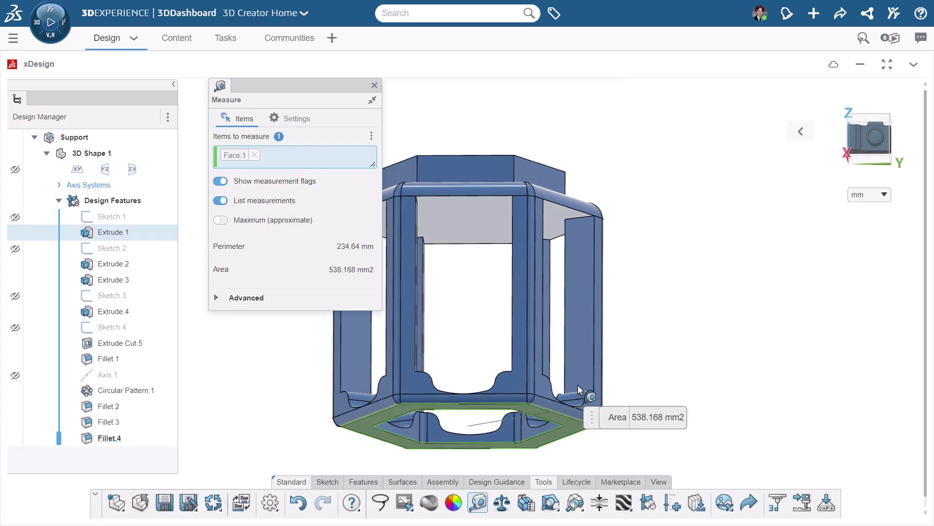
pyautogui.moveTo(604, 181); pyautogui.dragTo(575, 200, button='middle')
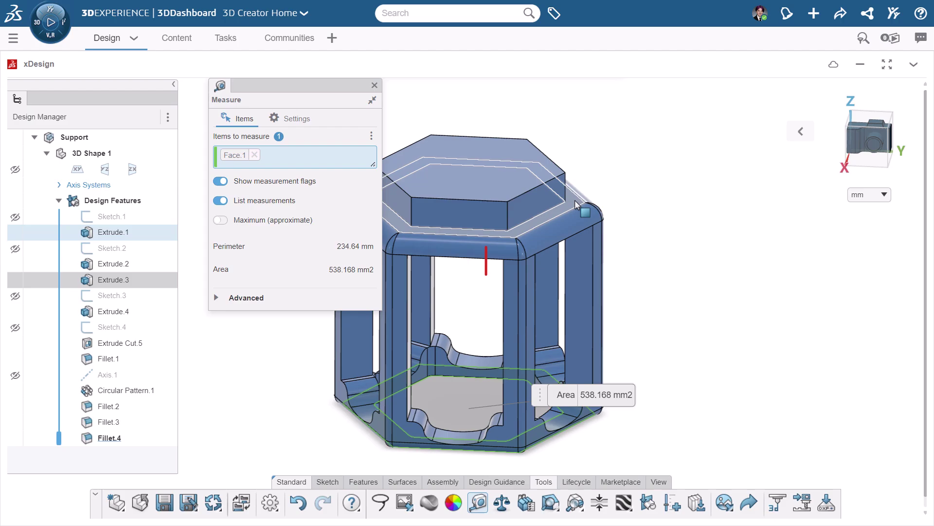
pyautogui.click(574, 200)
pyautogui.press('Escape')
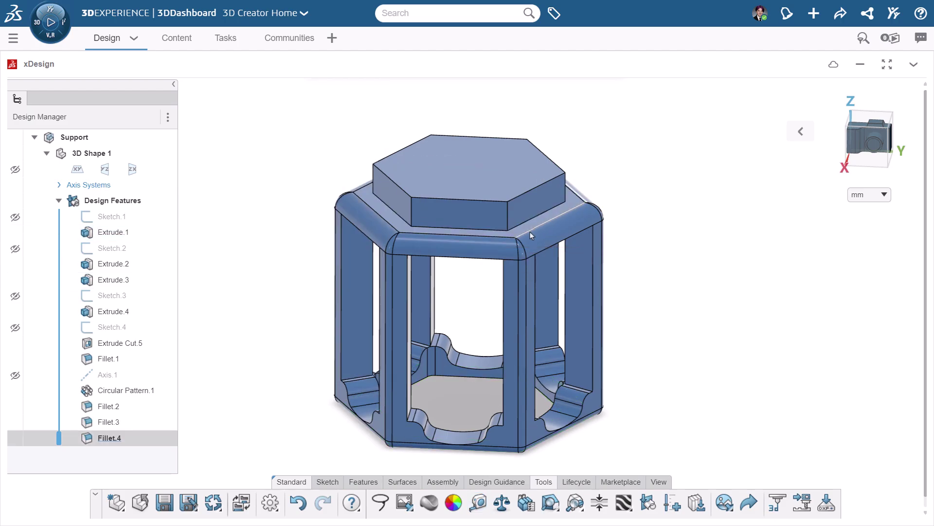
# - Save a copy of the support as 'Half Support'
pyautogui.click(195, 510)
pyautogui.click(214, 439)
pyautogui.write('H')
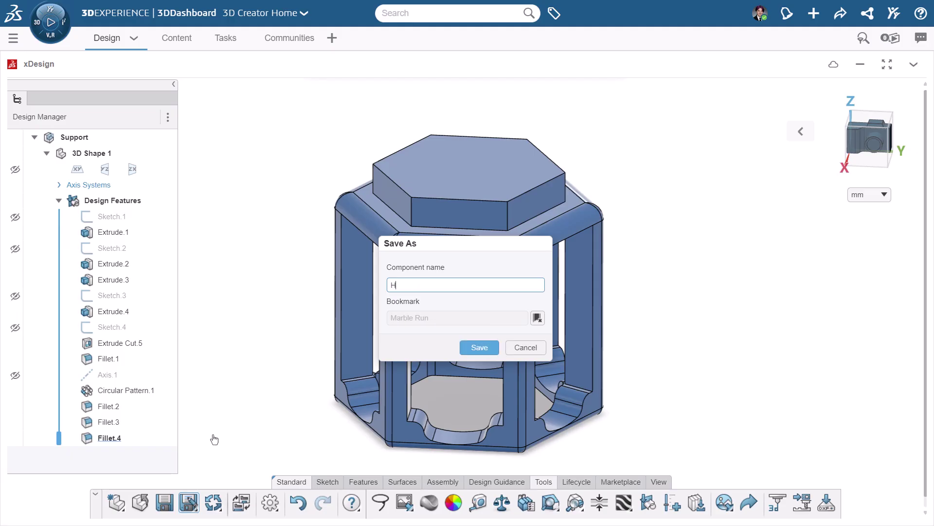
pyautogui.write('alf Support')
pyautogui.click(480, 348)
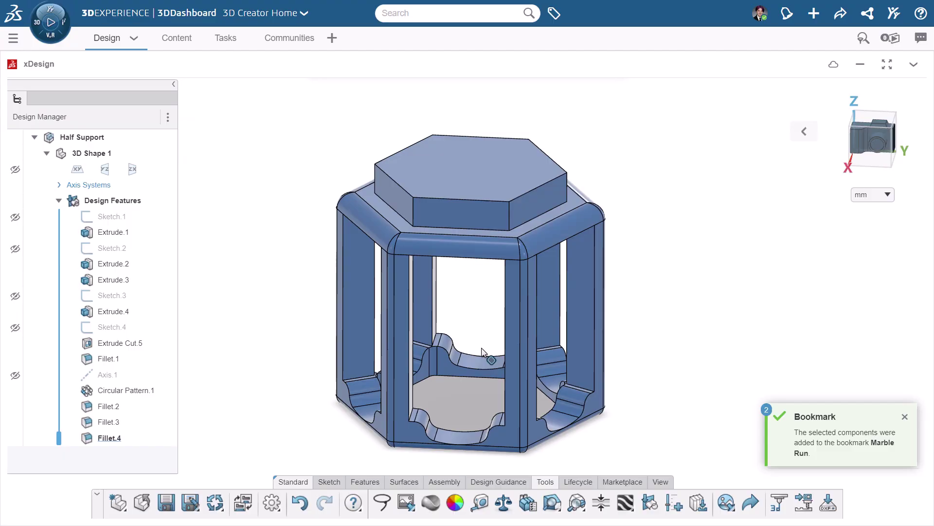
# - Shorten the pillars by setting Extrude.2's distance to 11.5 mm
pyautogui.doubleClick(142, 265)
pyautogui.write('1')
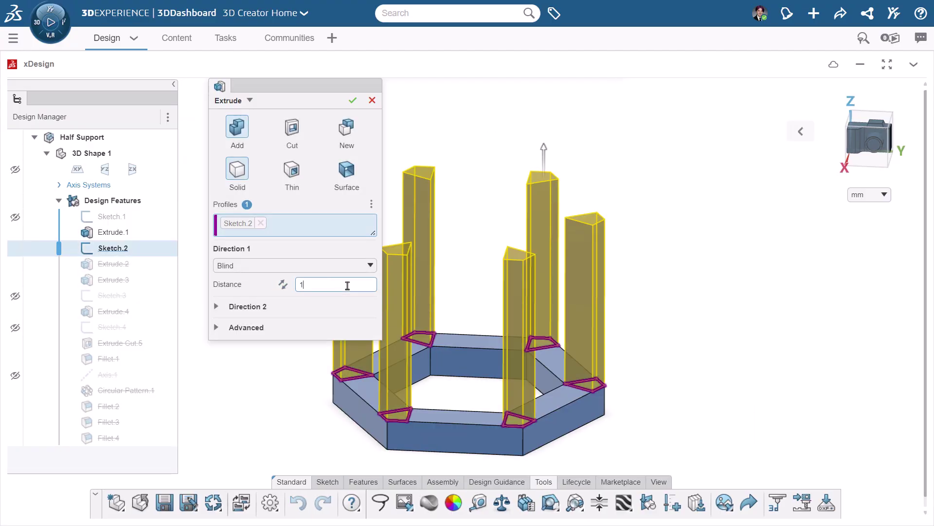
pyautogui.write('1.5')
pyautogui.press('Return')
pyautogui.click(353, 100)
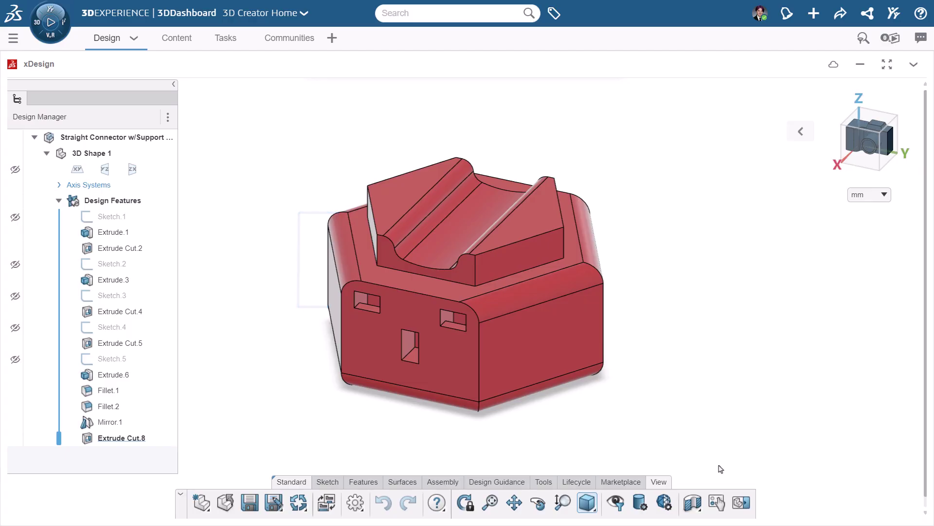
# - Section the connector, view the section from the front, then remove it and return to isometric
pyautogui.click(694, 506)
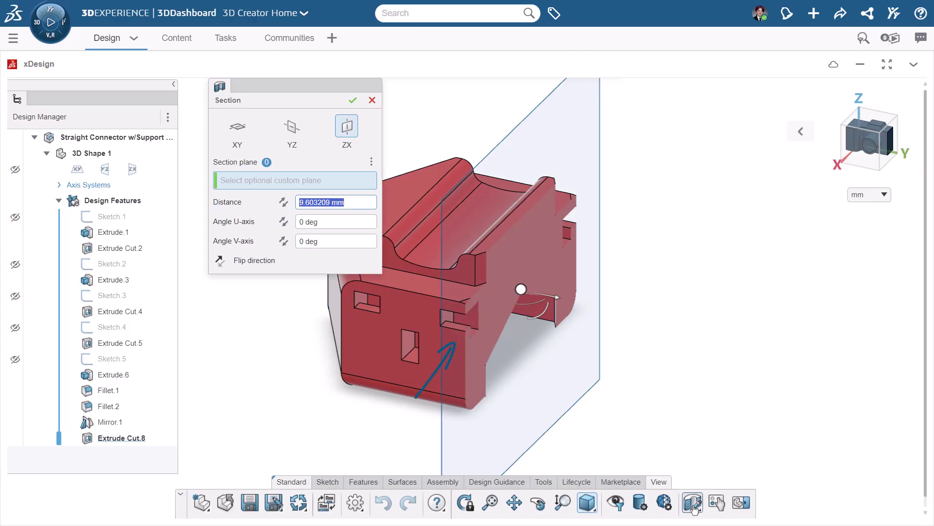
pyautogui.click(353, 100)
pyautogui.click(885, 153)
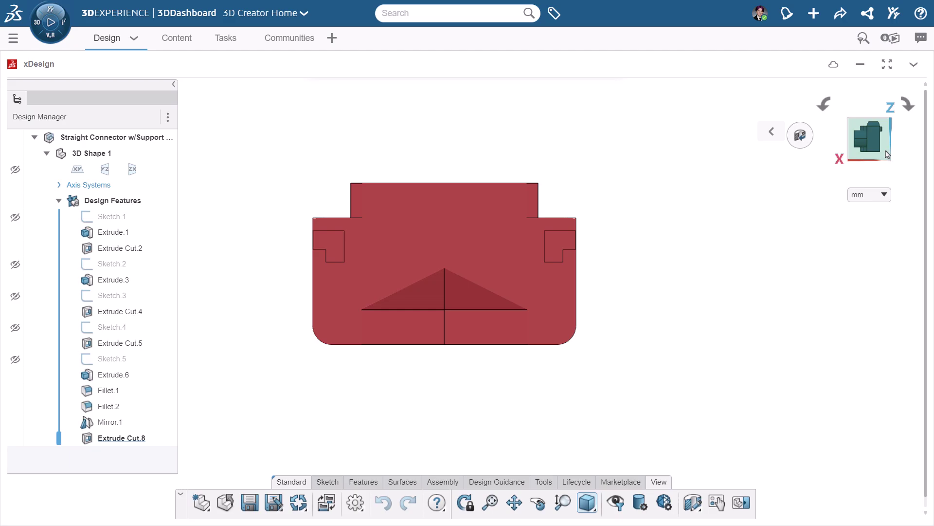
pyautogui.click(800, 135)
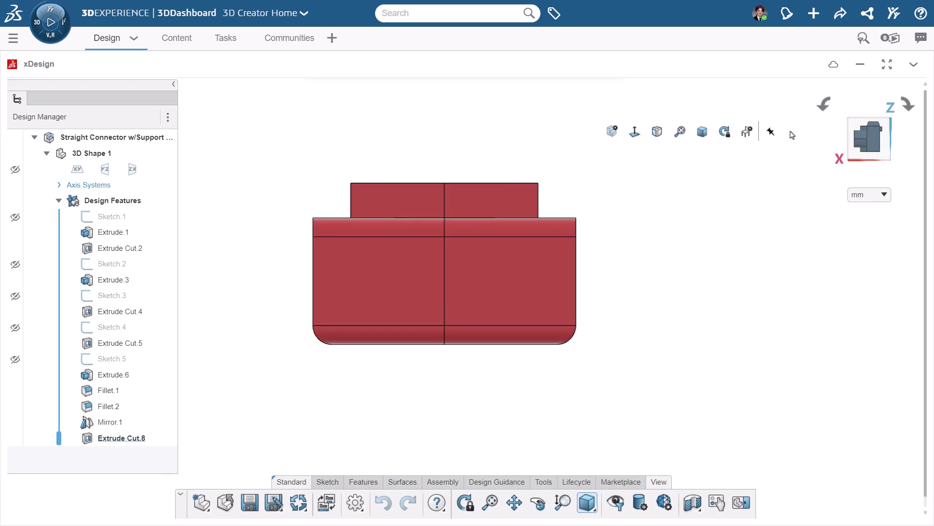
pyautogui.click(702, 136)
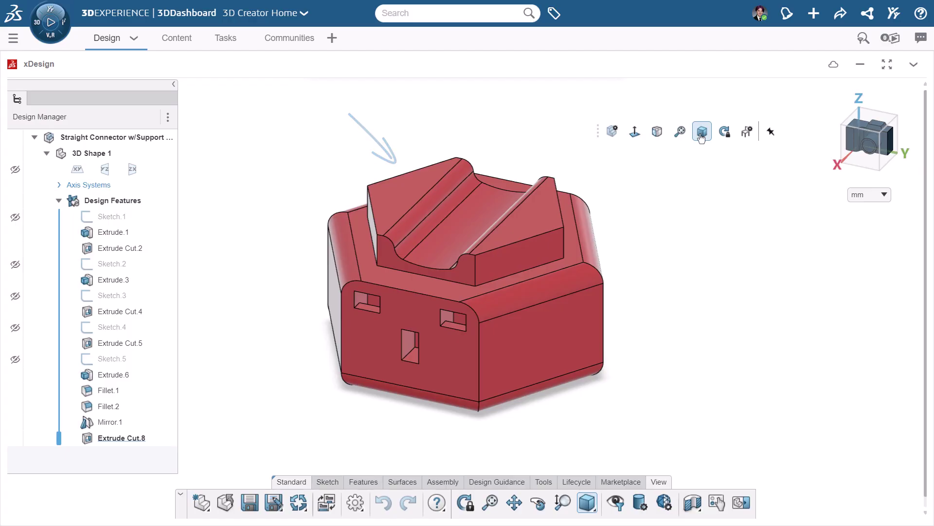
# - View the connector from underneath and edit Extrude Cut.8
pyautogui.press('space')
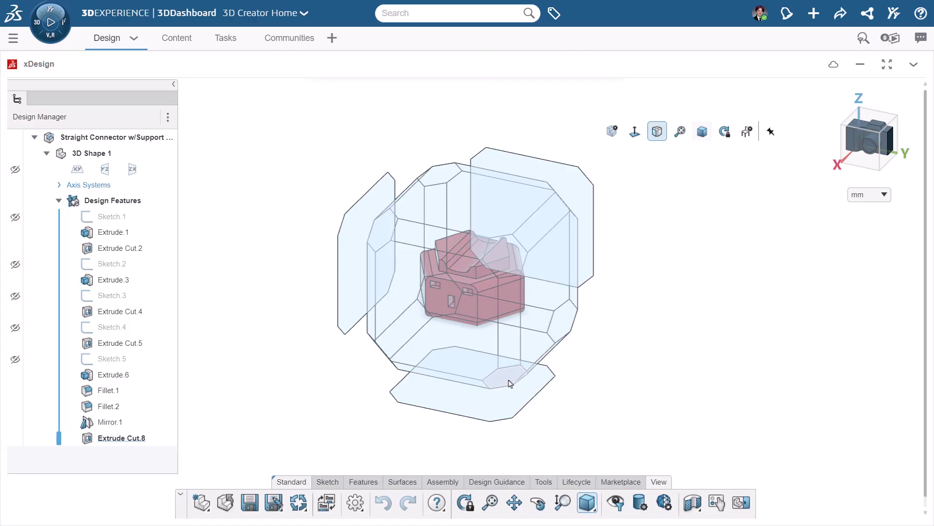
pyautogui.click(509, 382)
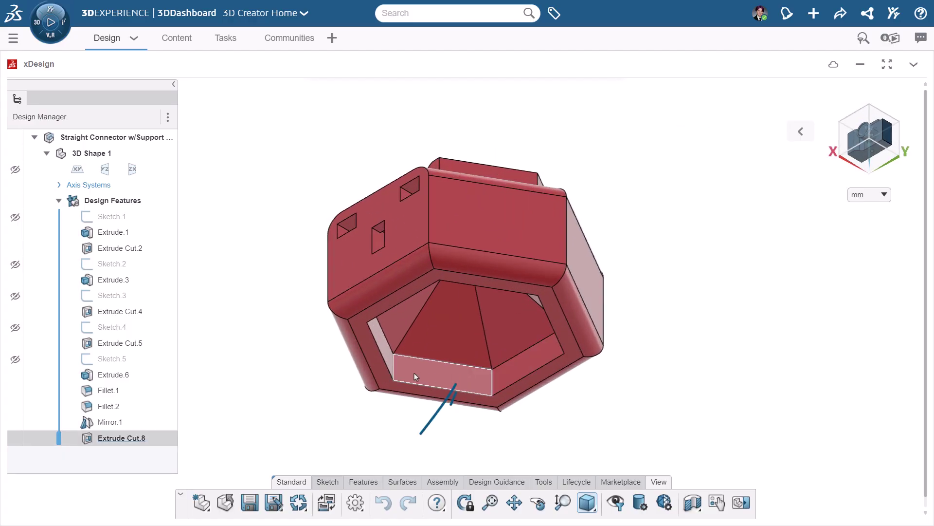
pyautogui.doubleClick(121, 438)
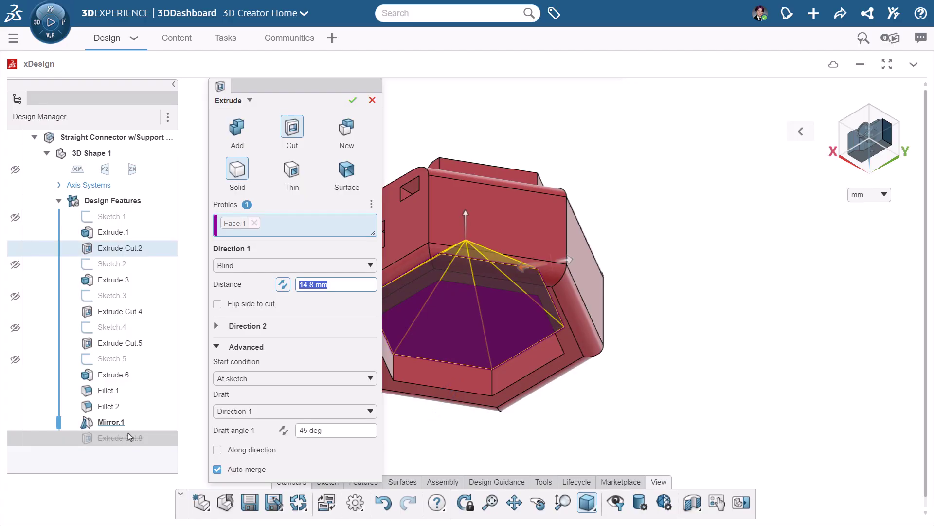
# - Apply Extrude Cut.8 unchanged with its 14.8 mm depth and 45° draft
pyautogui.click(353, 101)
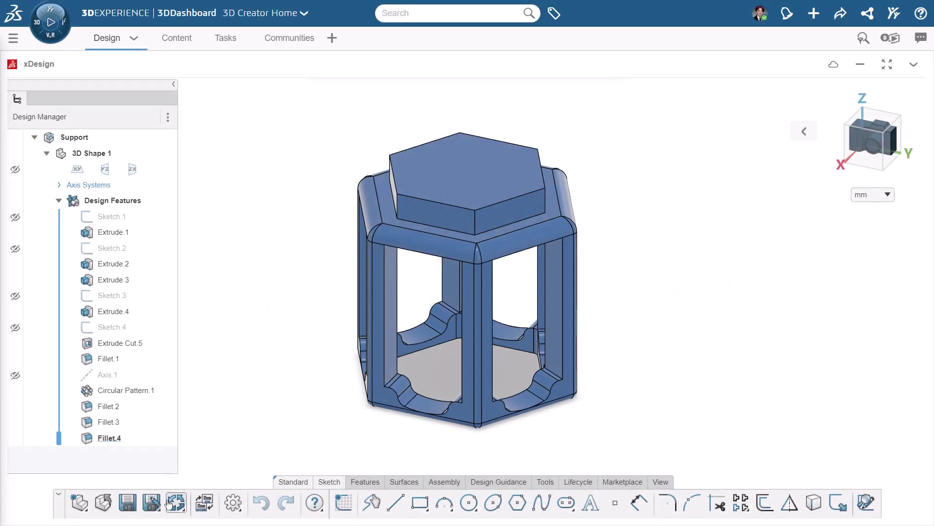
# - Export the Support part as an STL file to disk
pyautogui.click(159, 509)
pyautogui.click(175, 459)
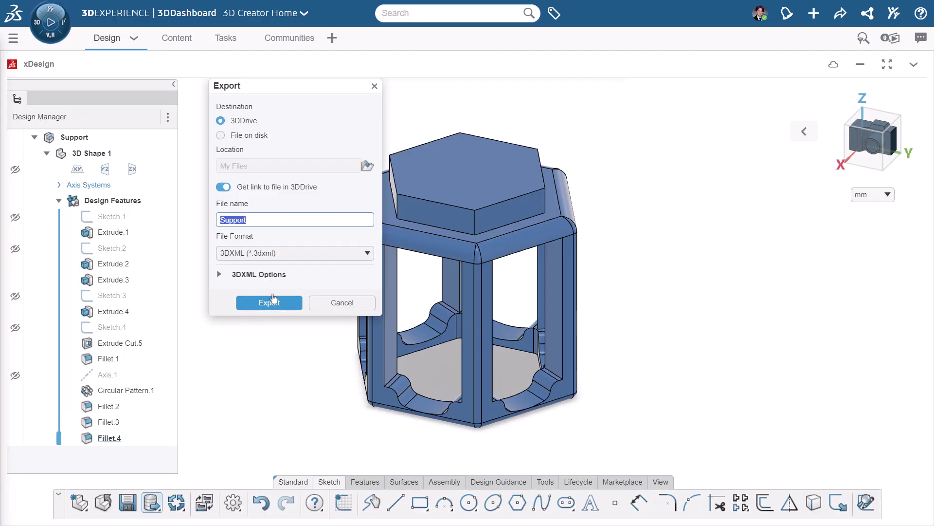
pyautogui.click(297, 258)
pyautogui.click(237, 363)
pyautogui.click(220, 135)
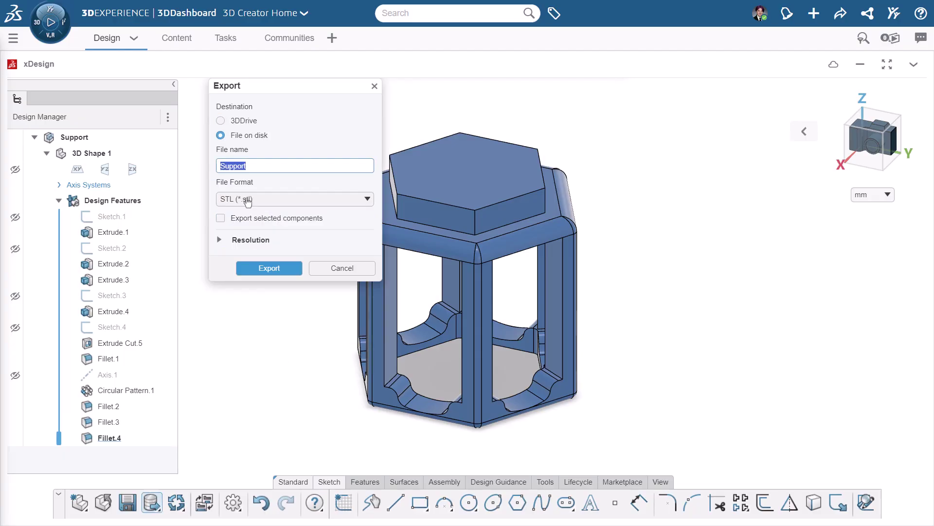
pyautogui.click(272, 270)
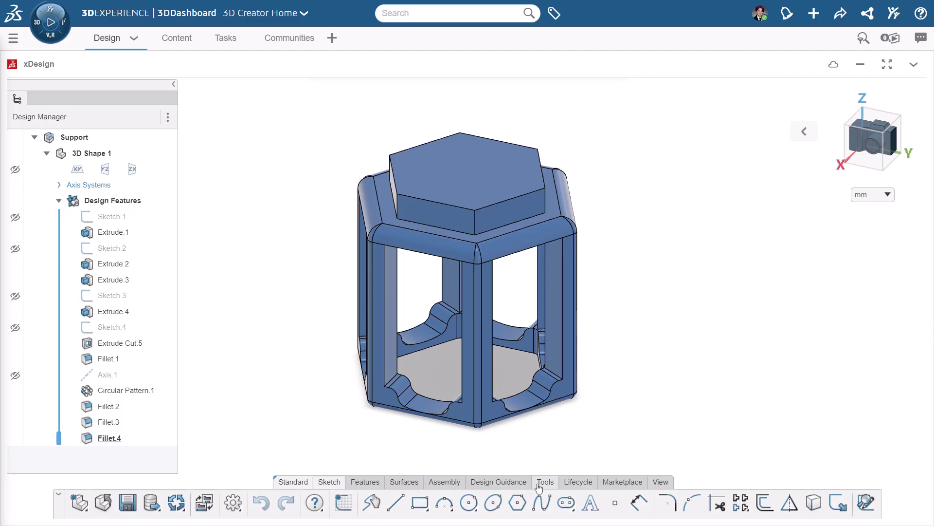
pyautogui.click(546, 484)
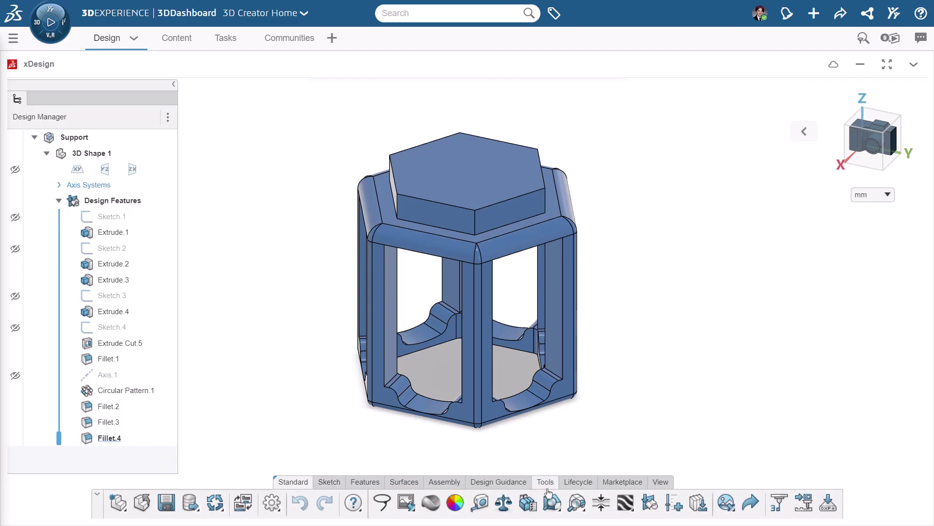
# - Start a Print 3D setup placing the Support in a 200×200×150 build envelope
pyautogui.click(779, 506)
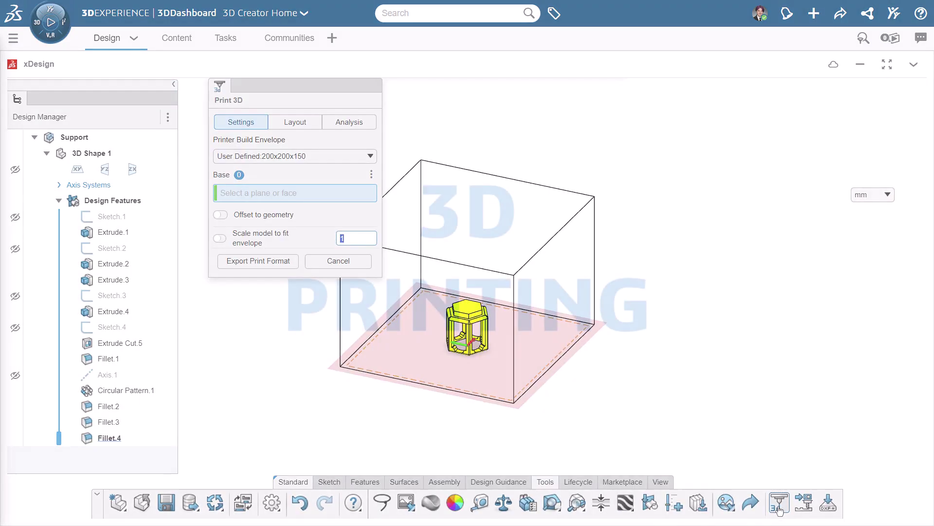